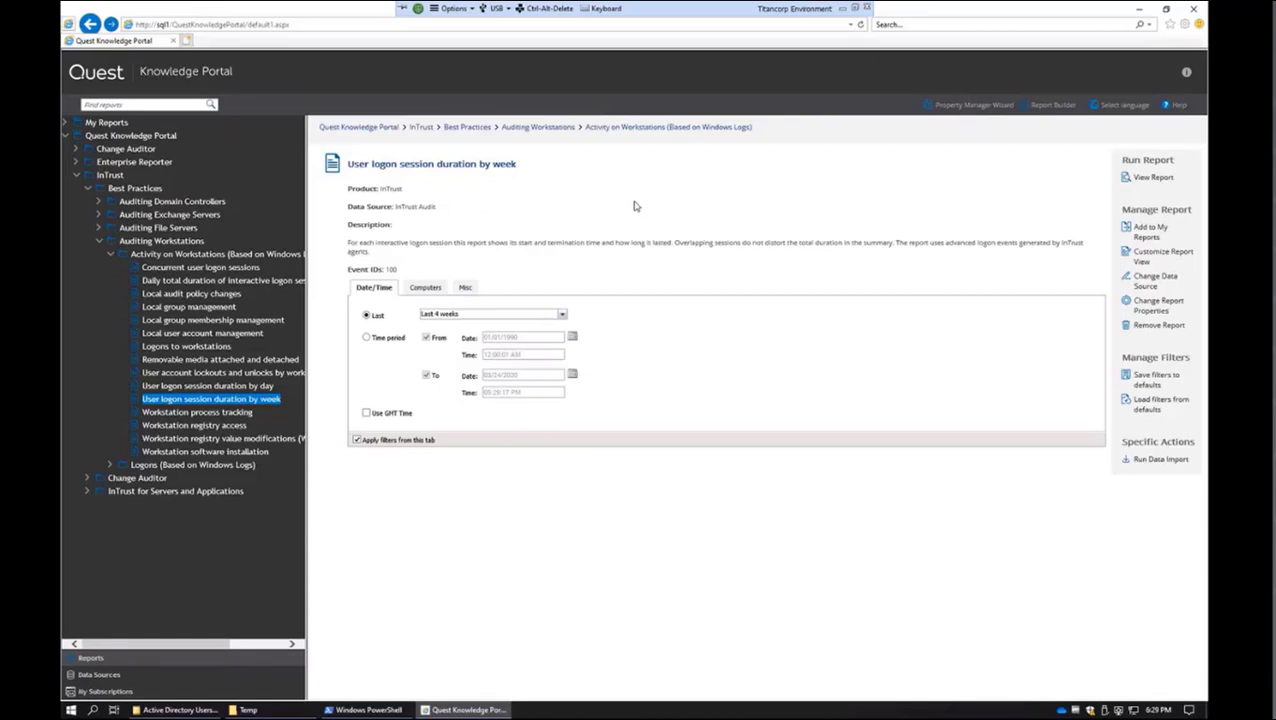
- Limit the weekly logon session report to the last 2 weeks and to computers like TCORP%
{"action": "left_click", "coordinate": [560, 316]}
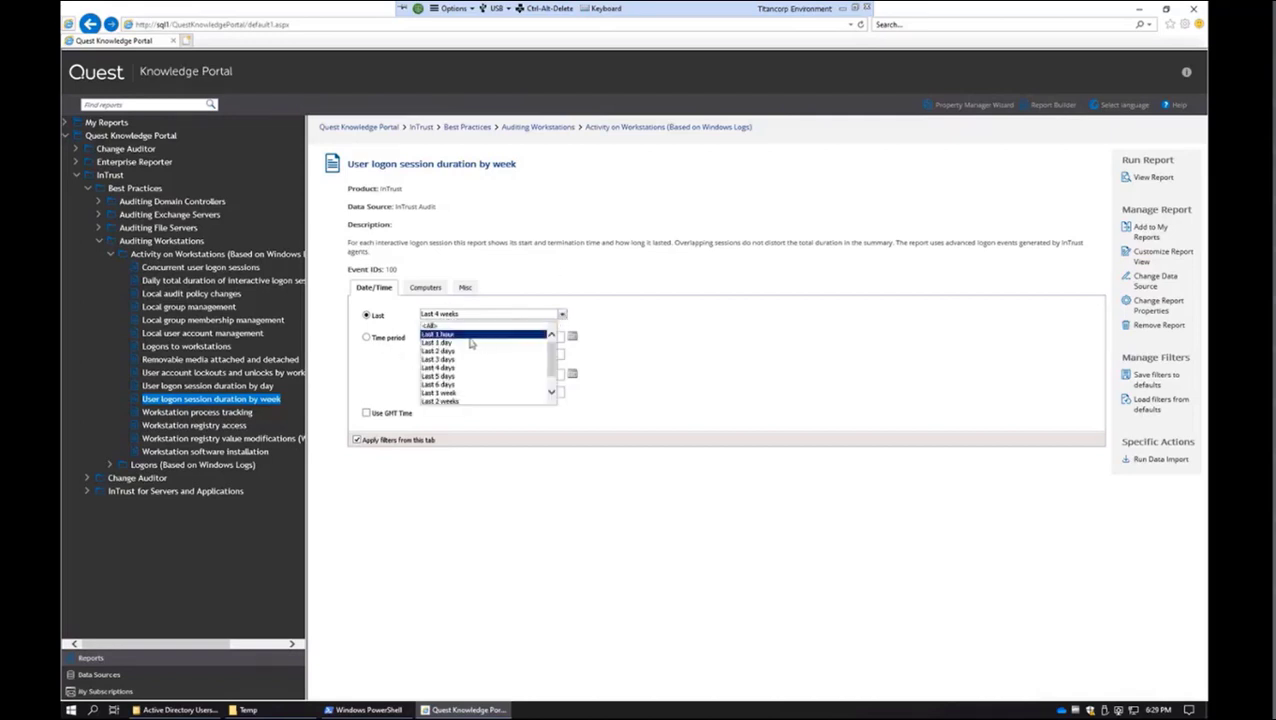
{"action": "left_click", "coordinate": [447, 401]}
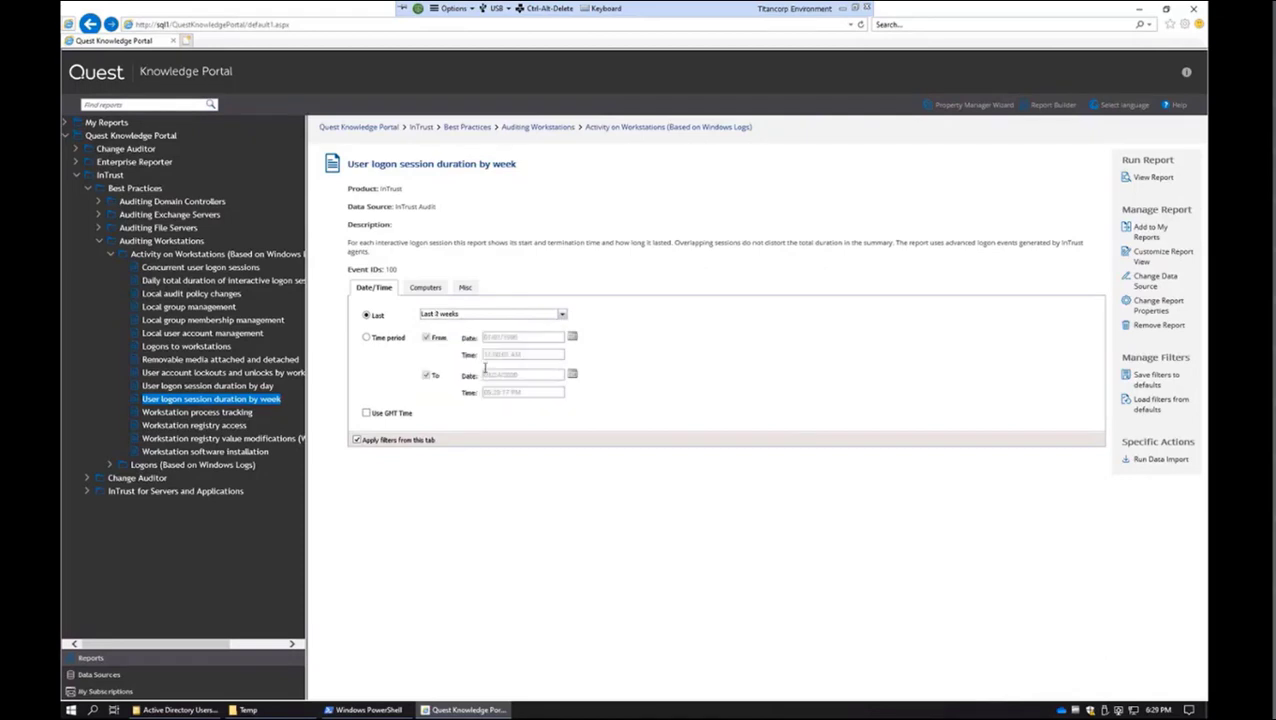
{"action": "left_click", "coordinate": [425, 288]}
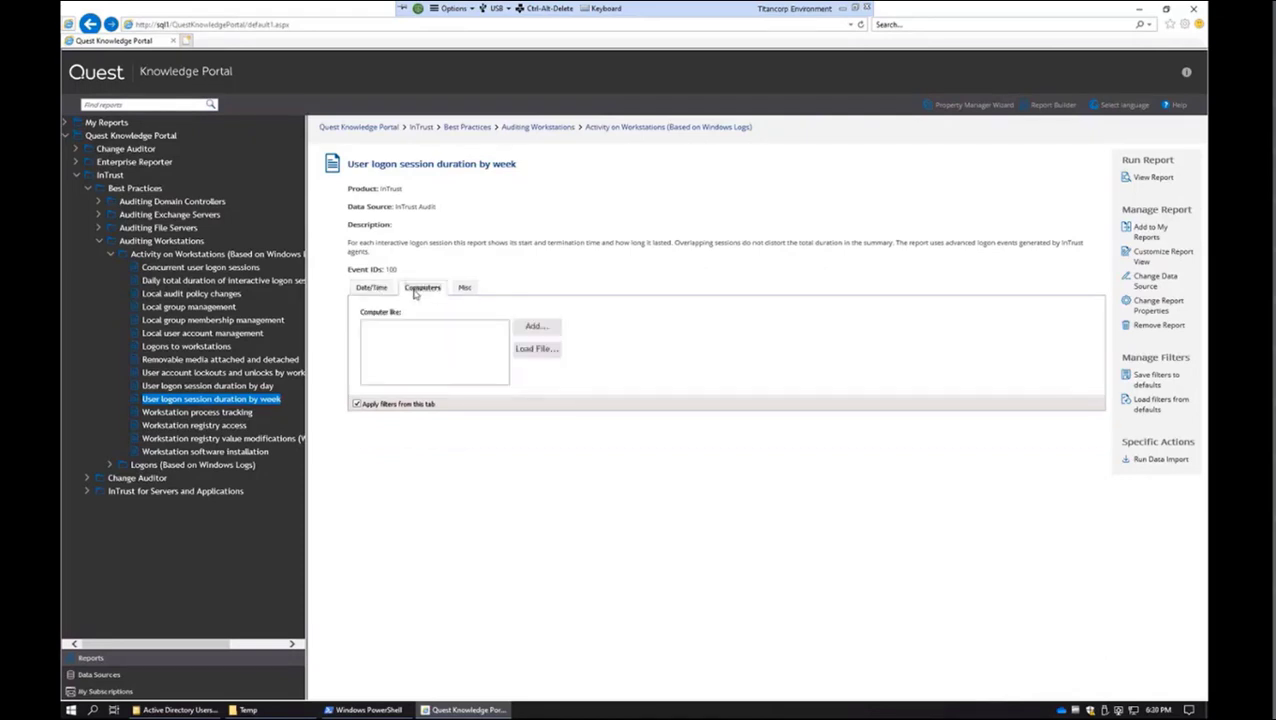
{"action": "left_click", "coordinate": [372, 288]}
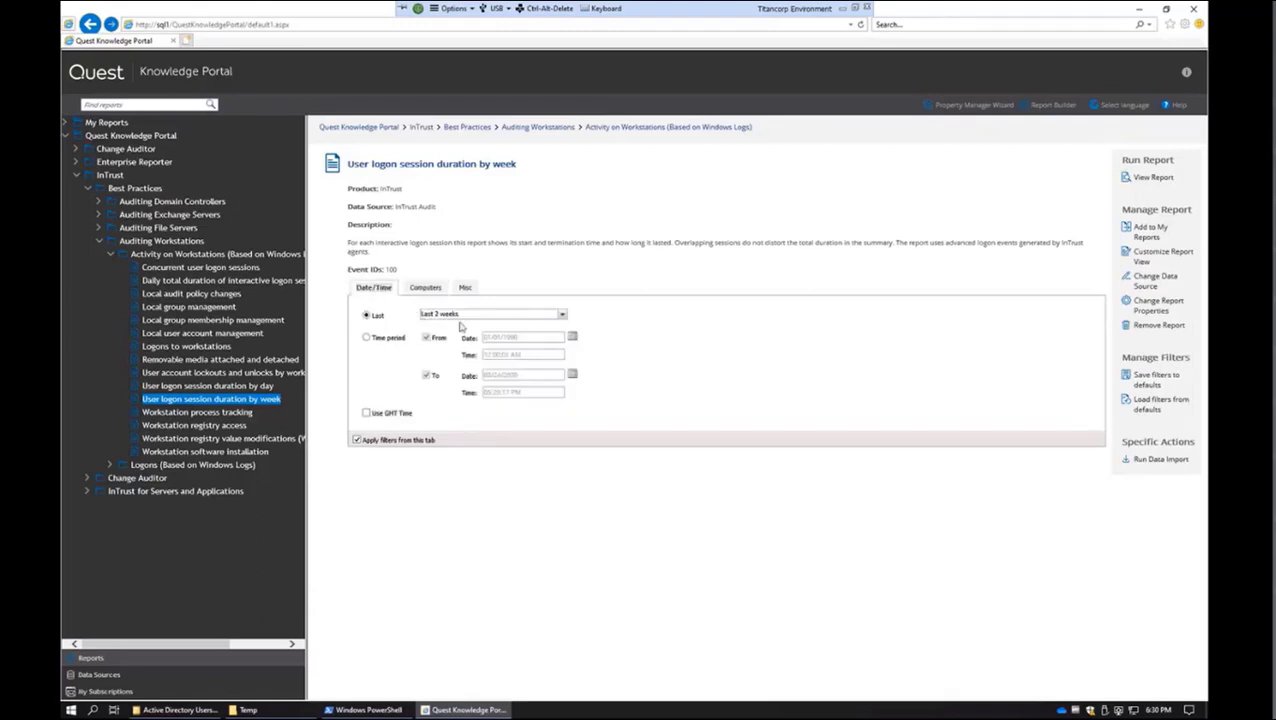
{"action": "left_click", "coordinate": [421, 289]}
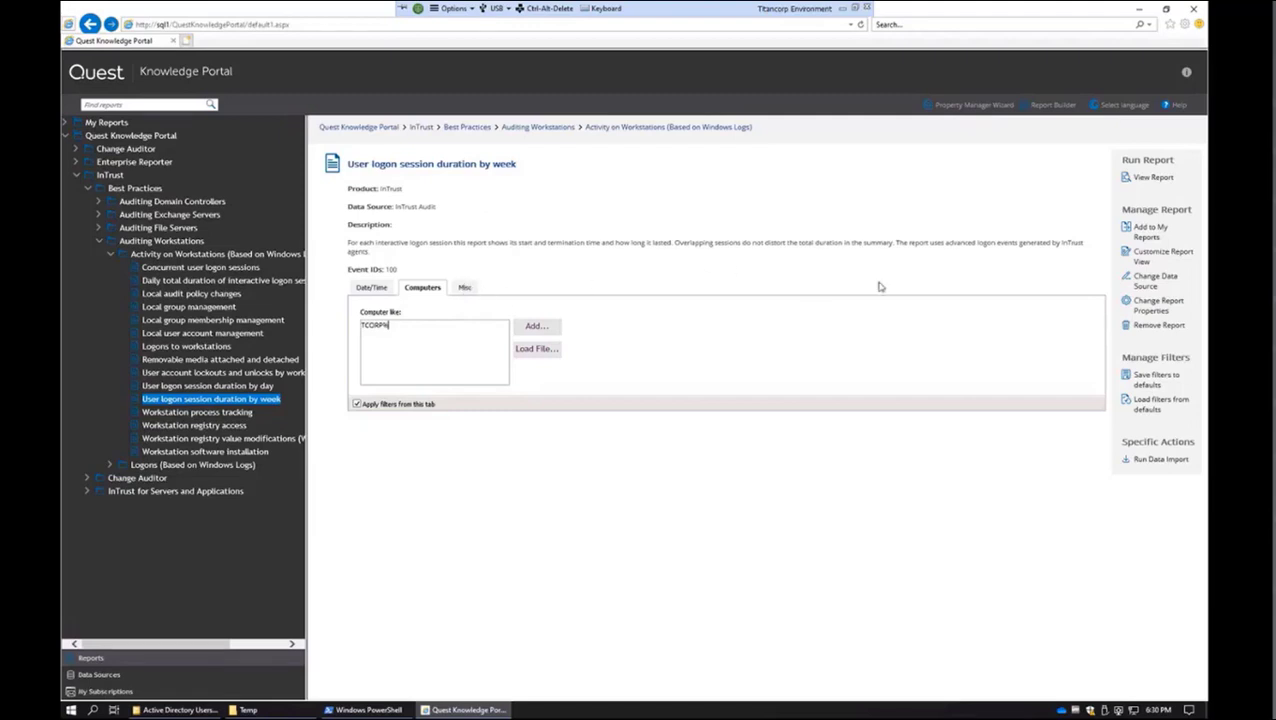
- Set the Show filters option to No in the report's miscellaneous filters
{"action": "left_click", "coordinate": [464, 289]}
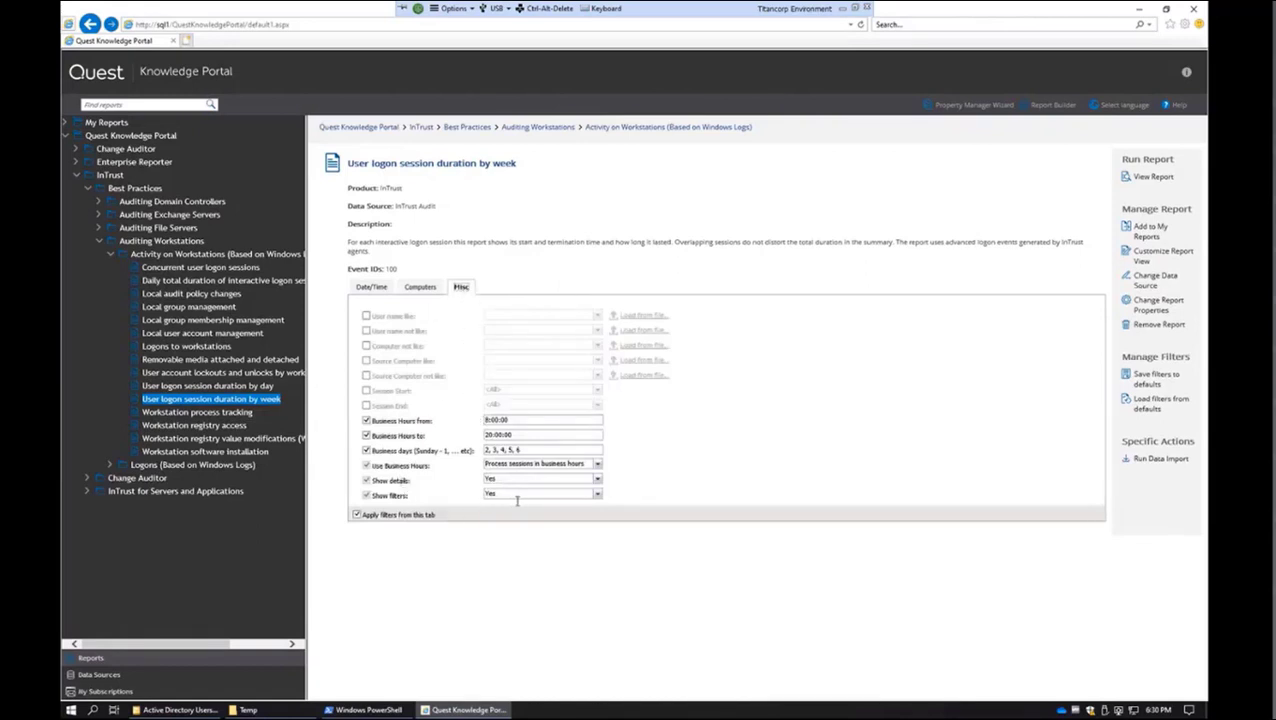
{"action": "left_click", "coordinate": [597, 495]}
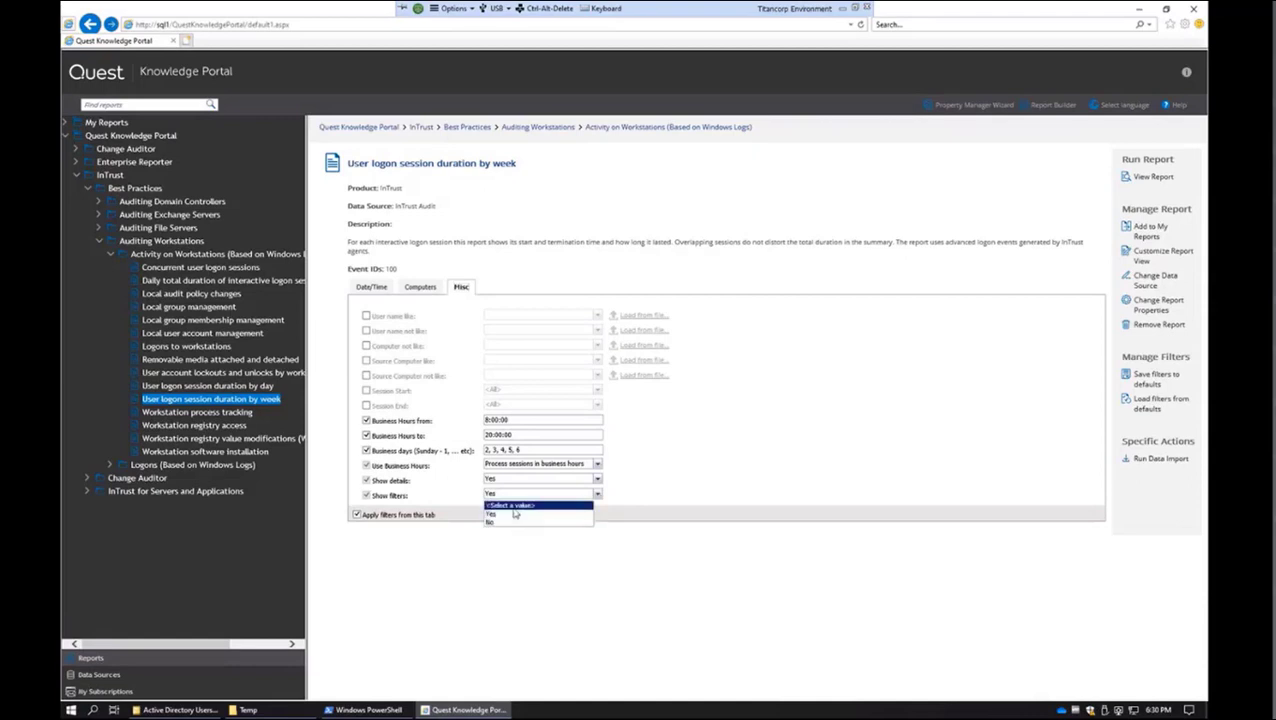
{"action": "left_click", "coordinate": [490, 524]}
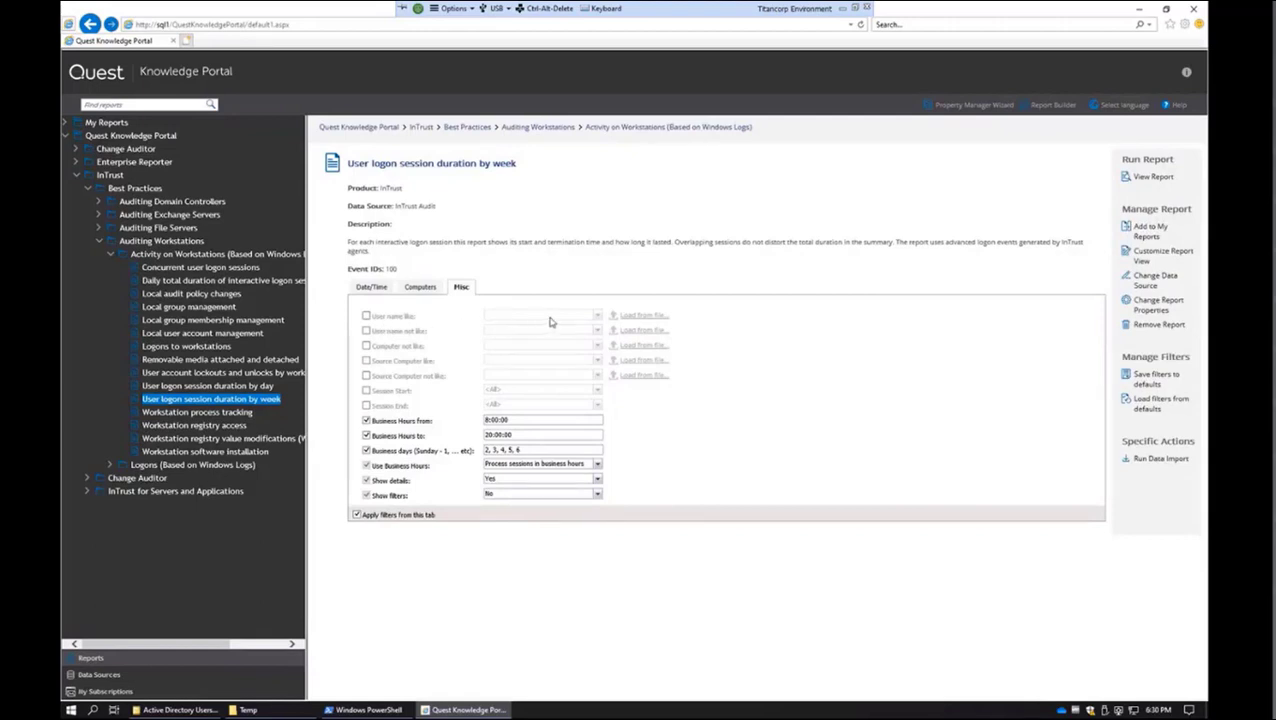
- Enable the User name like filter, import its values from C:\Temp\mygroup.txt, and check the imported list
{"action": "left_click", "coordinate": [390, 317]}
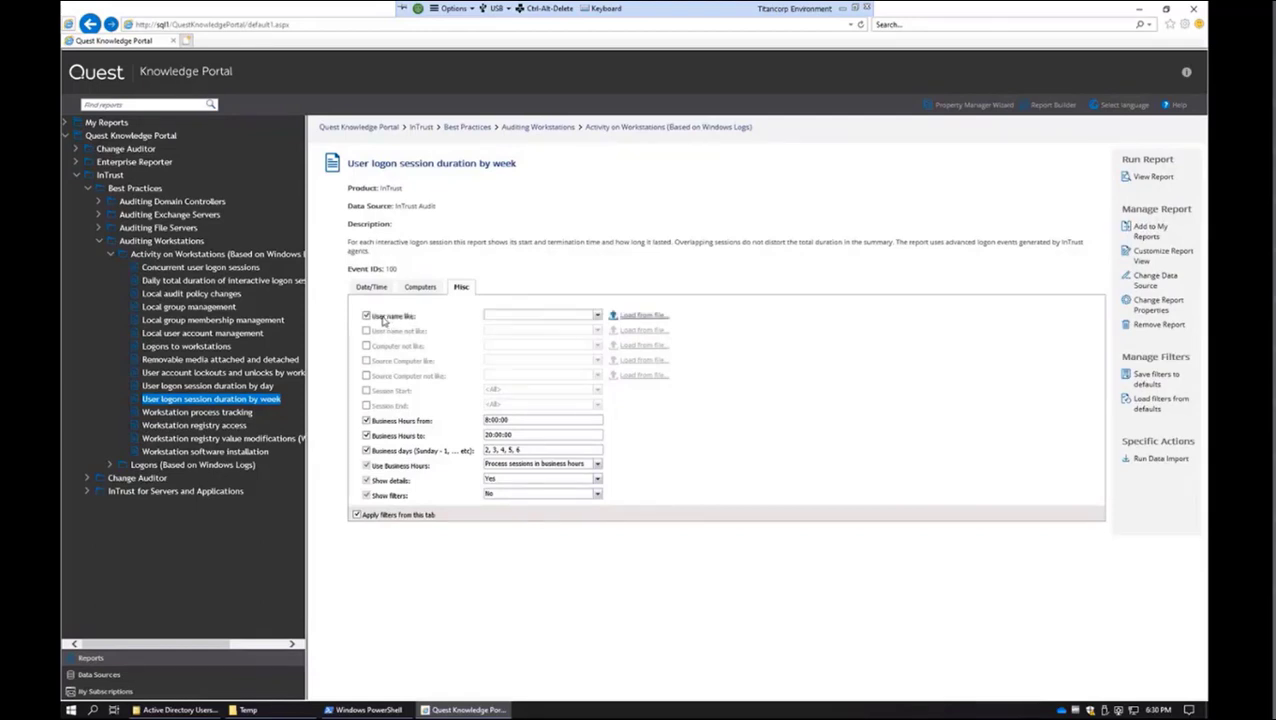
{"action": "left_click", "coordinate": [630, 318]}
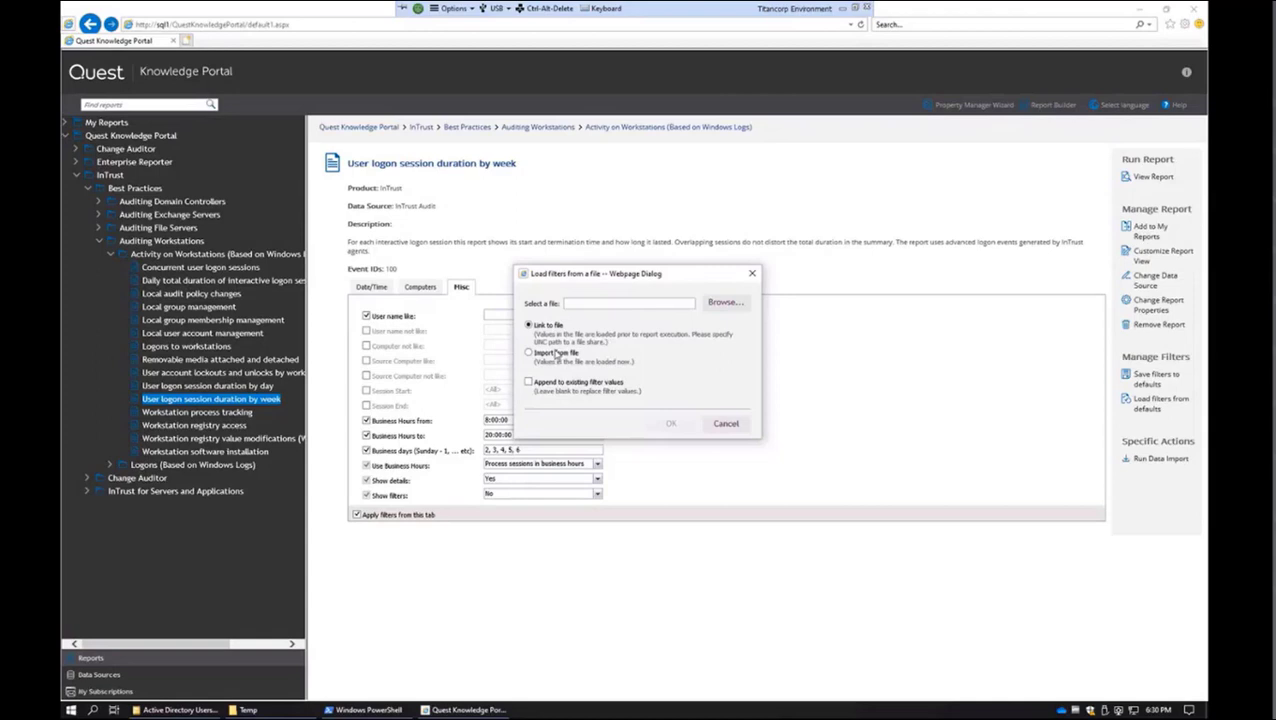
{"action": "left_click", "coordinate": [556, 354]}
{"action": "left_click", "coordinate": [725, 303]}
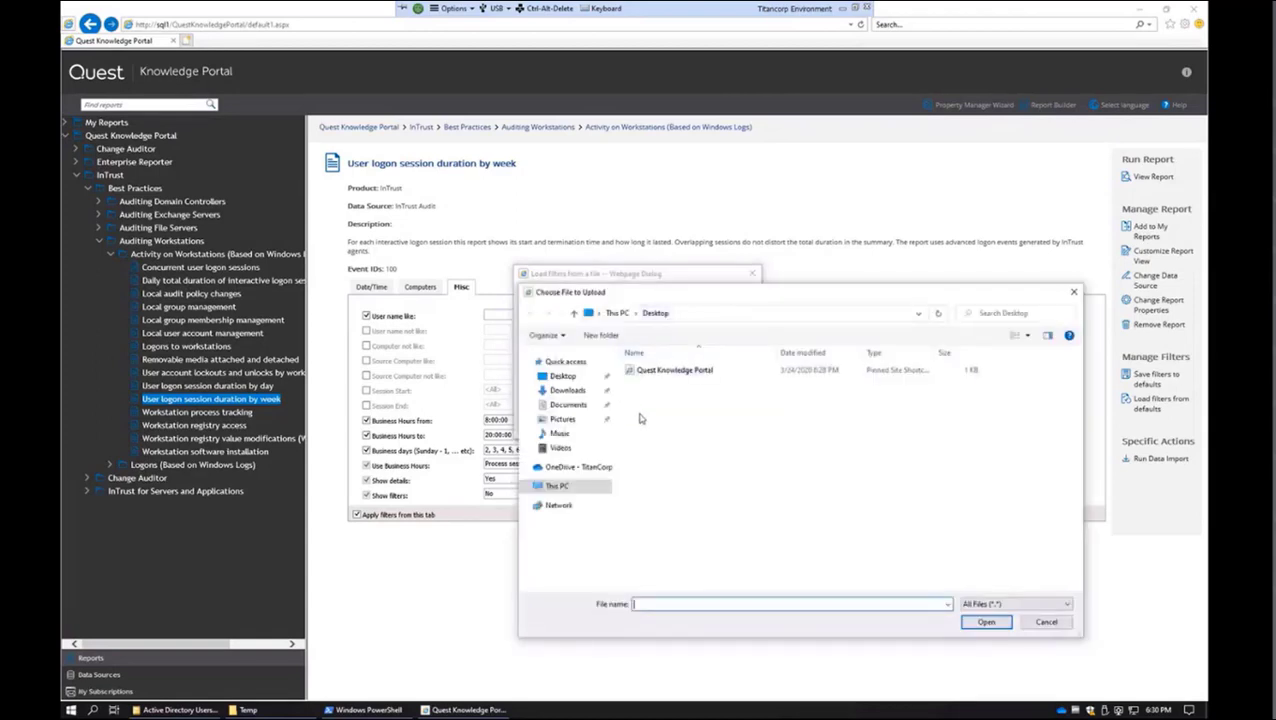
{"action": "left_click", "coordinate": [556, 486]}
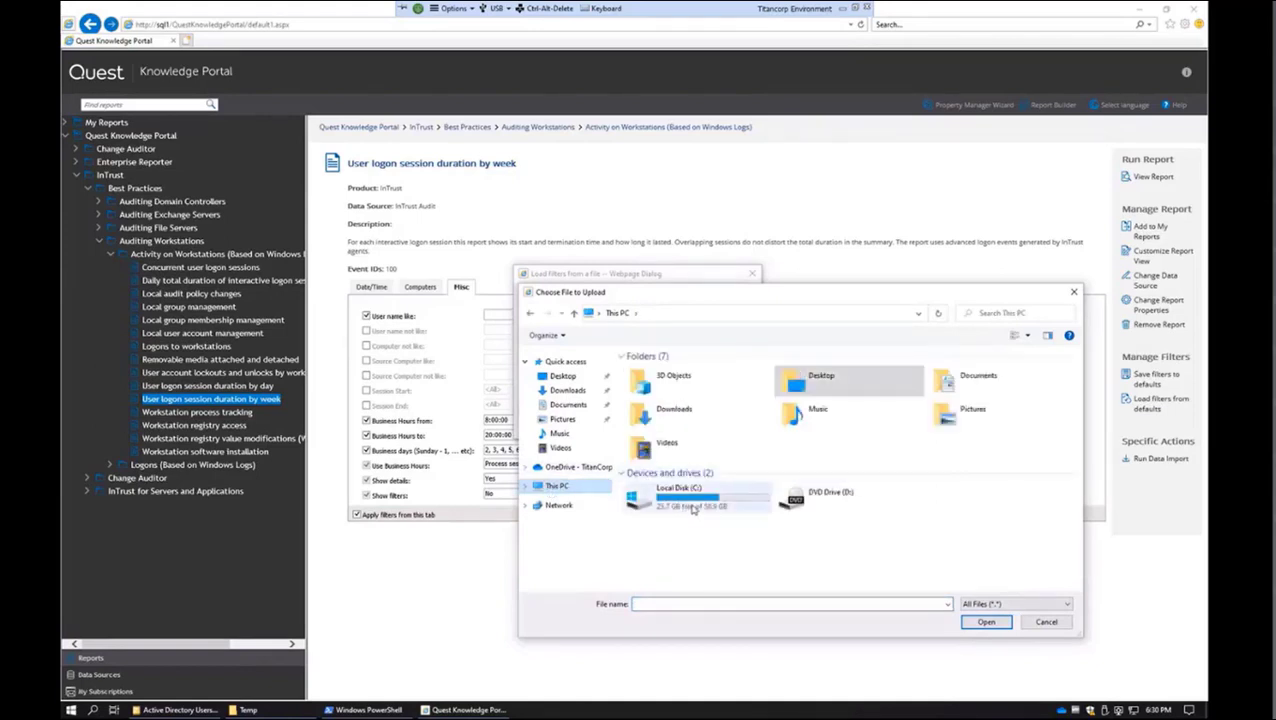
{"action": "double_click", "coordinate": [688, 505]}
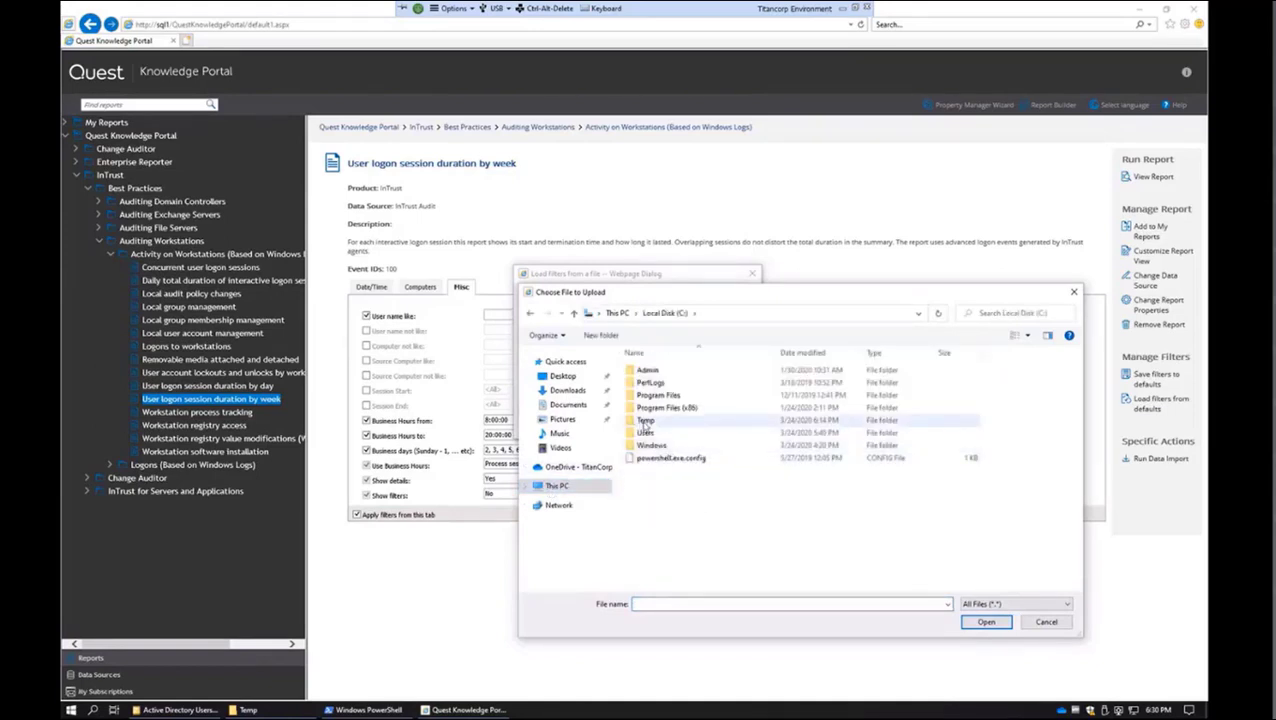
{"action": "double_click", "coordinate": [643, 424]}
{"action": "left_click", "coordinate": [651, 372]}
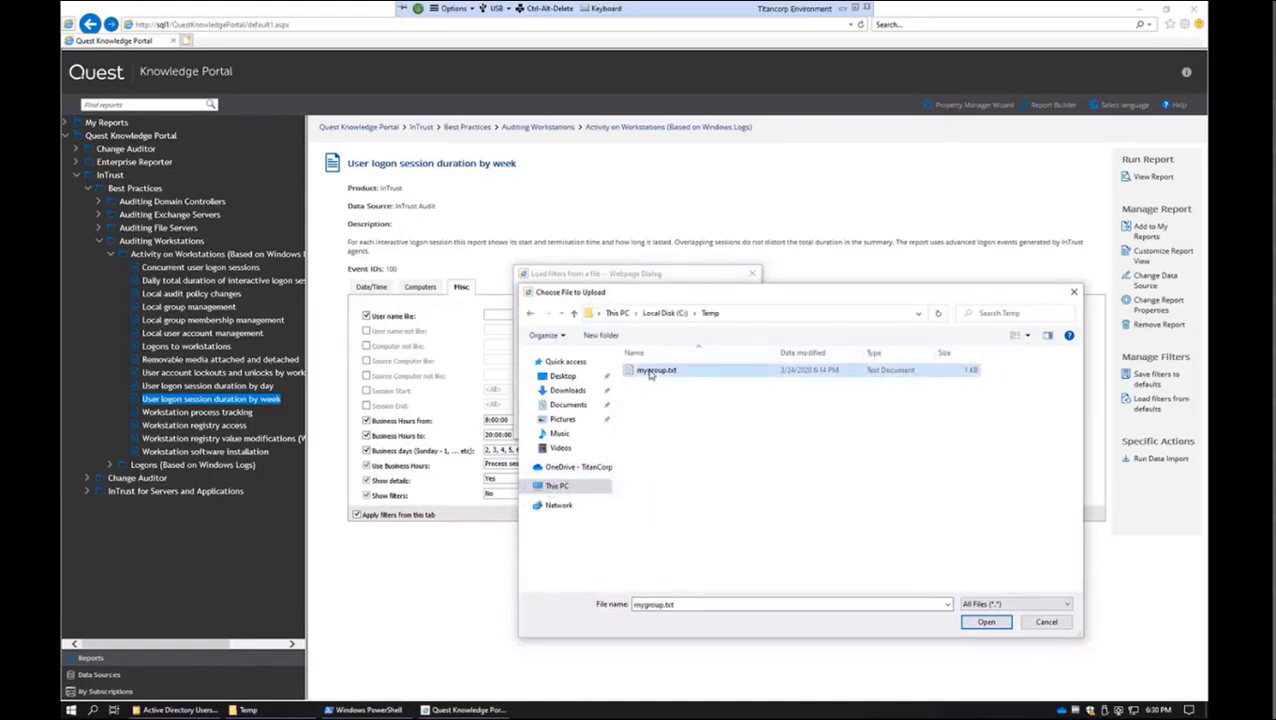
{"action": "double_click", "coordinate": [651, 372]}
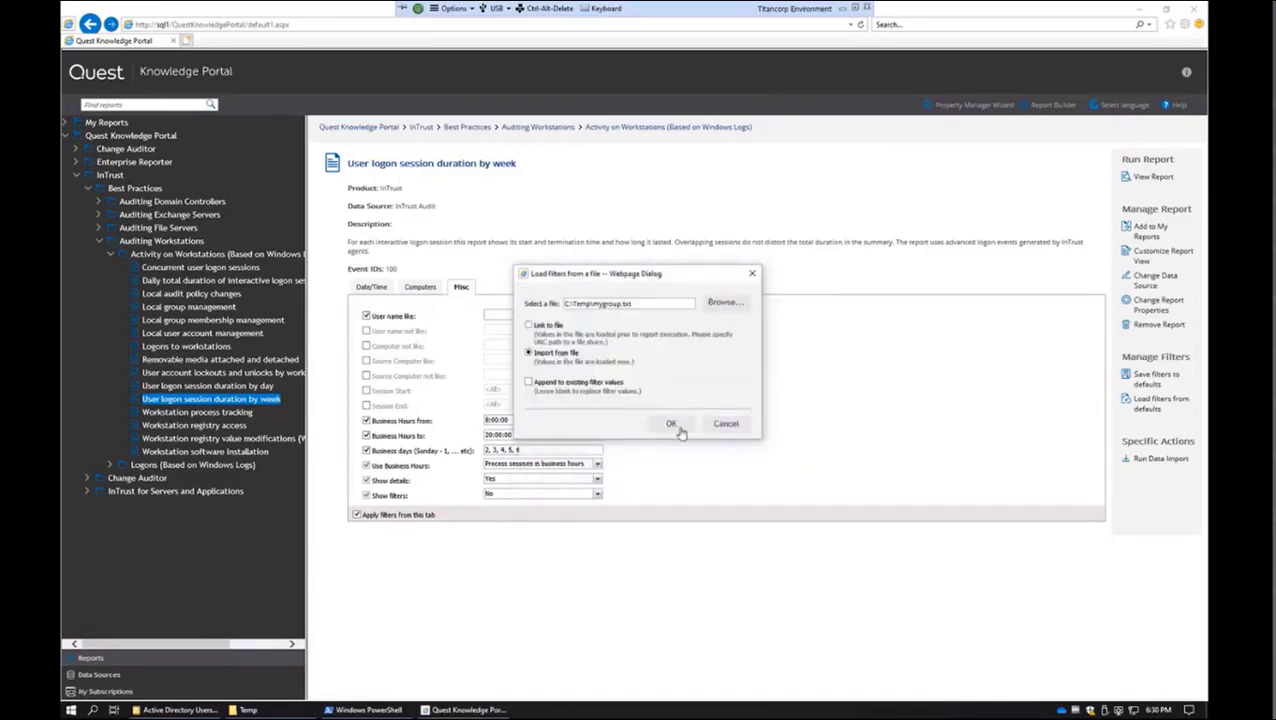
{"action": "left_click", "coordinate": [727, 424]}
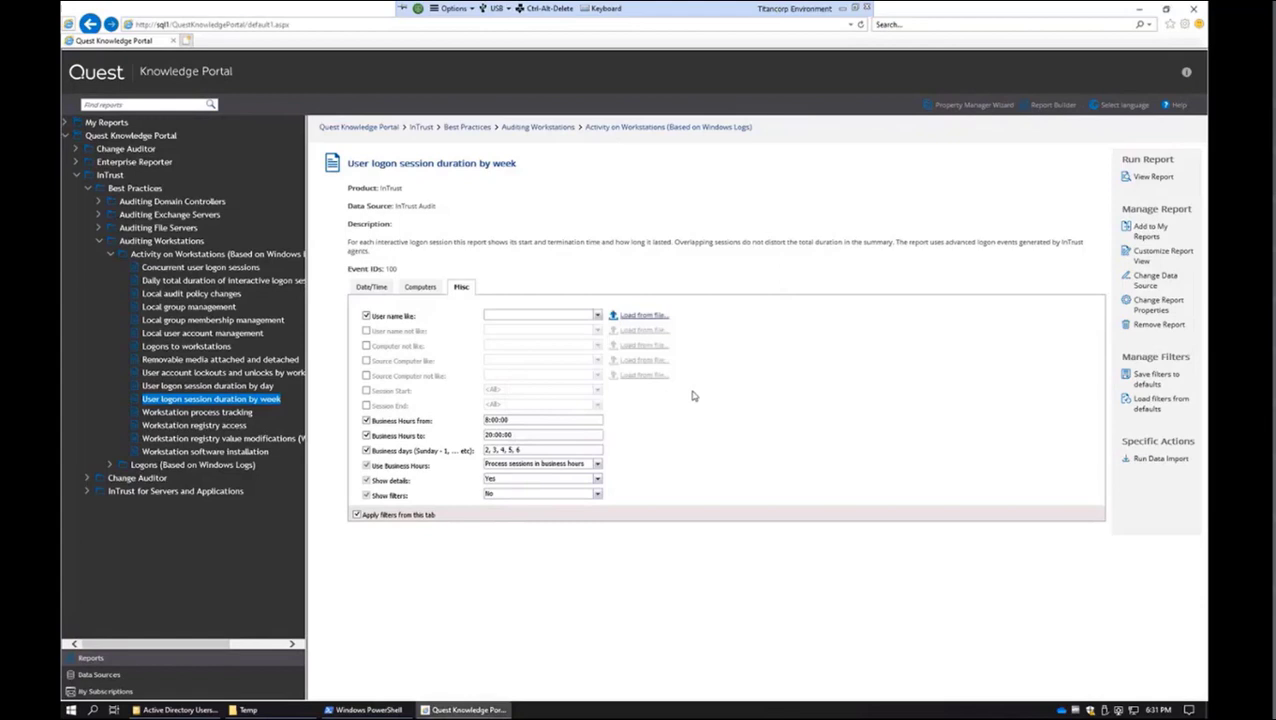
{"action": "left_click", "coordinate": [598, 316]}
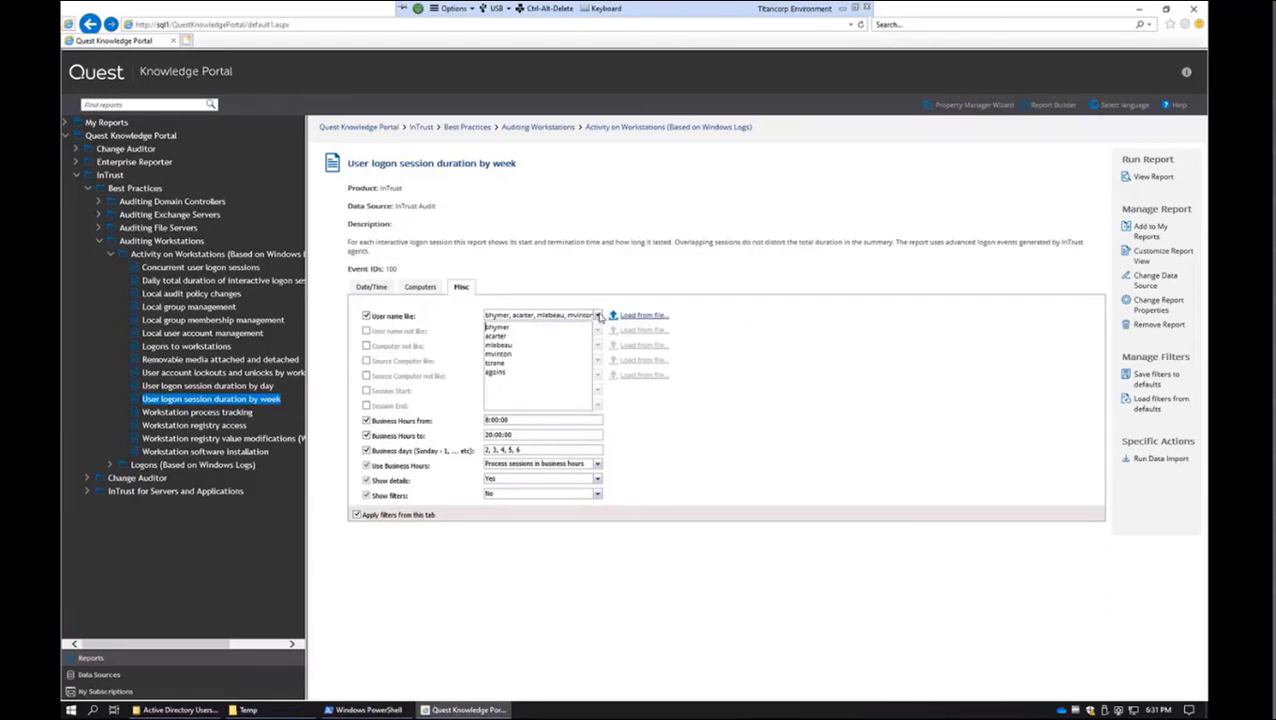
{"action": "left_click", "coordinate": [597, 349]}
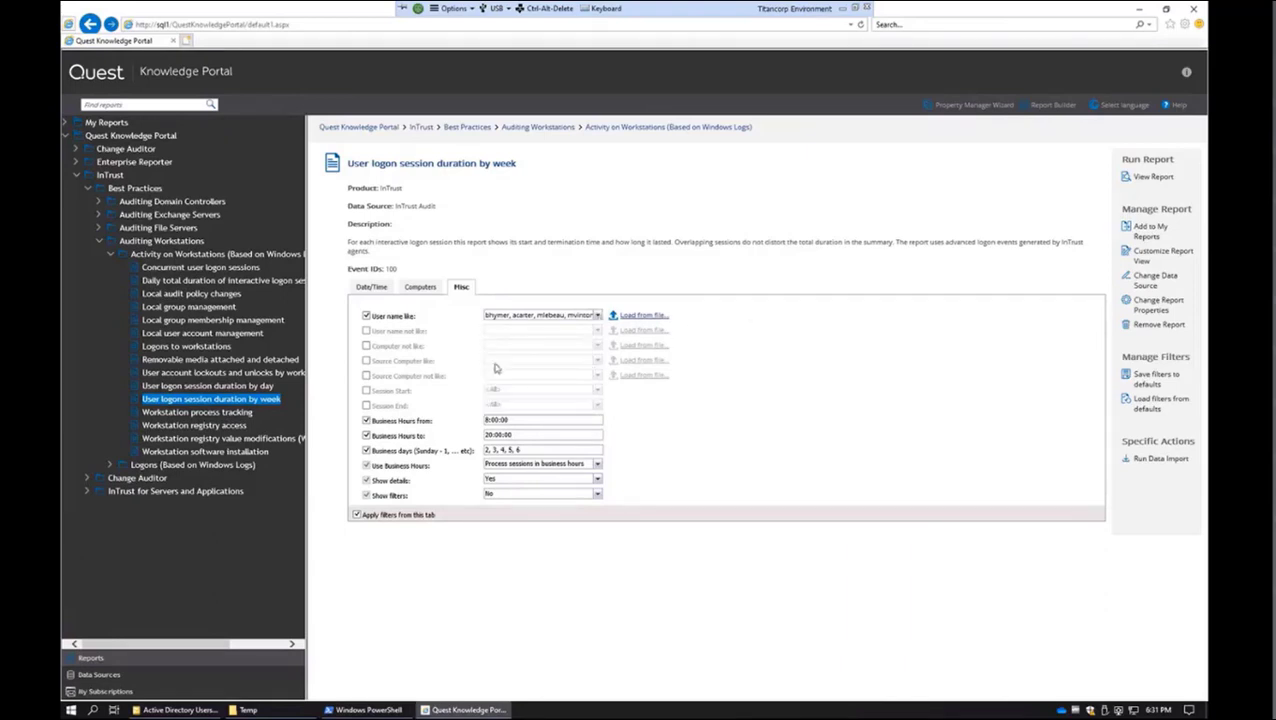
- View the filtered report with session details for each user and week, then close it
{"action": "left_click", "coordinate": [1152, 177]}
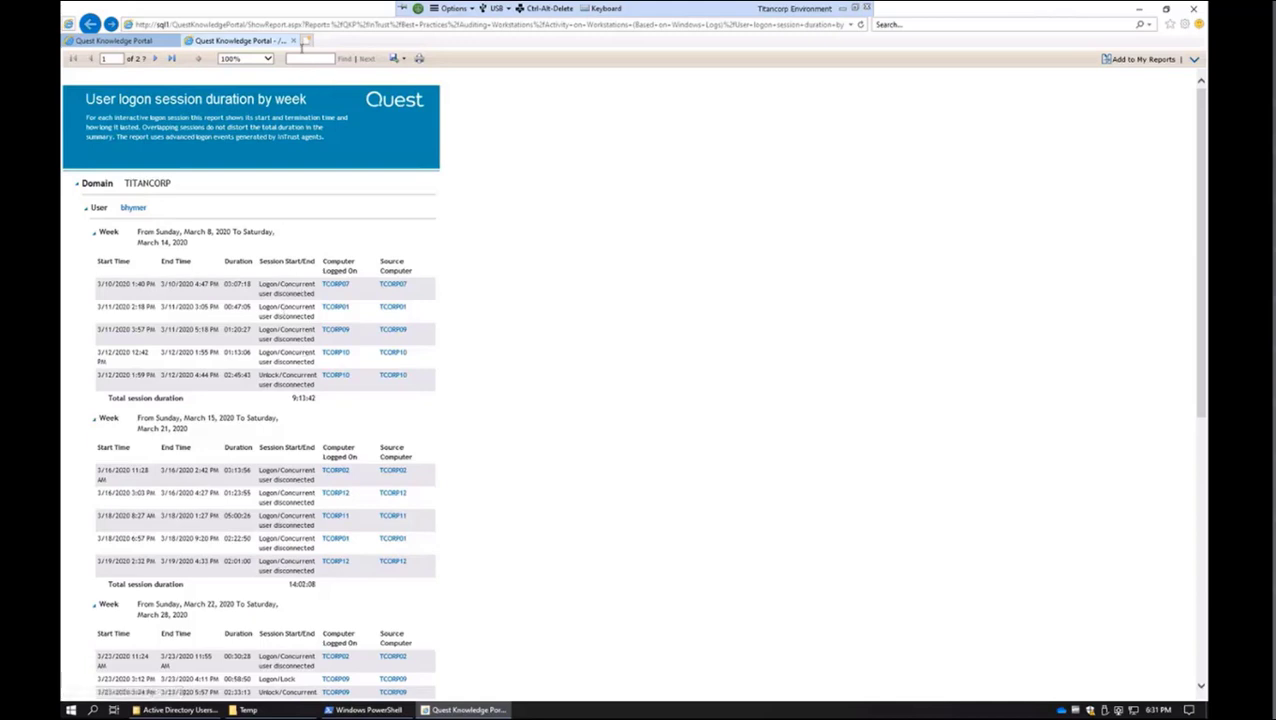
{"action": "left_click", "coordinate": [294, 41]}
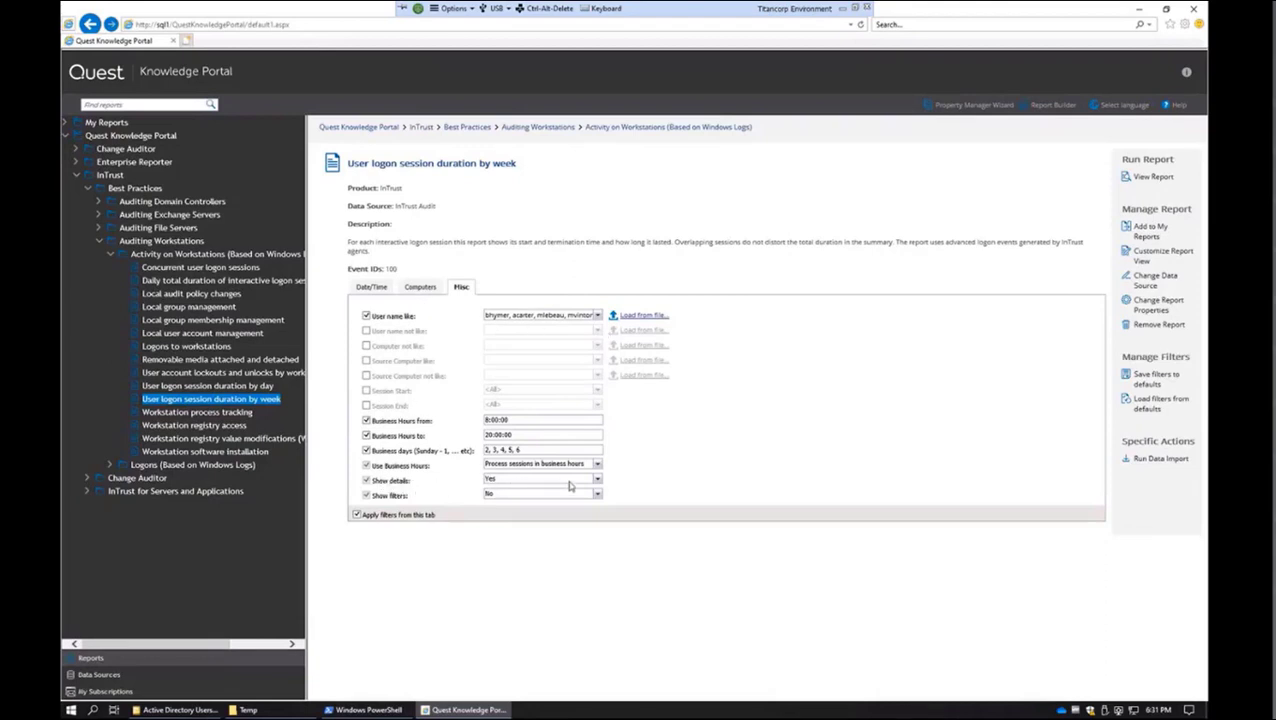
- Set Show details to No and run the report to display only the weekly session totals
{"action": "left_click", "coordinate": [598, 482]}
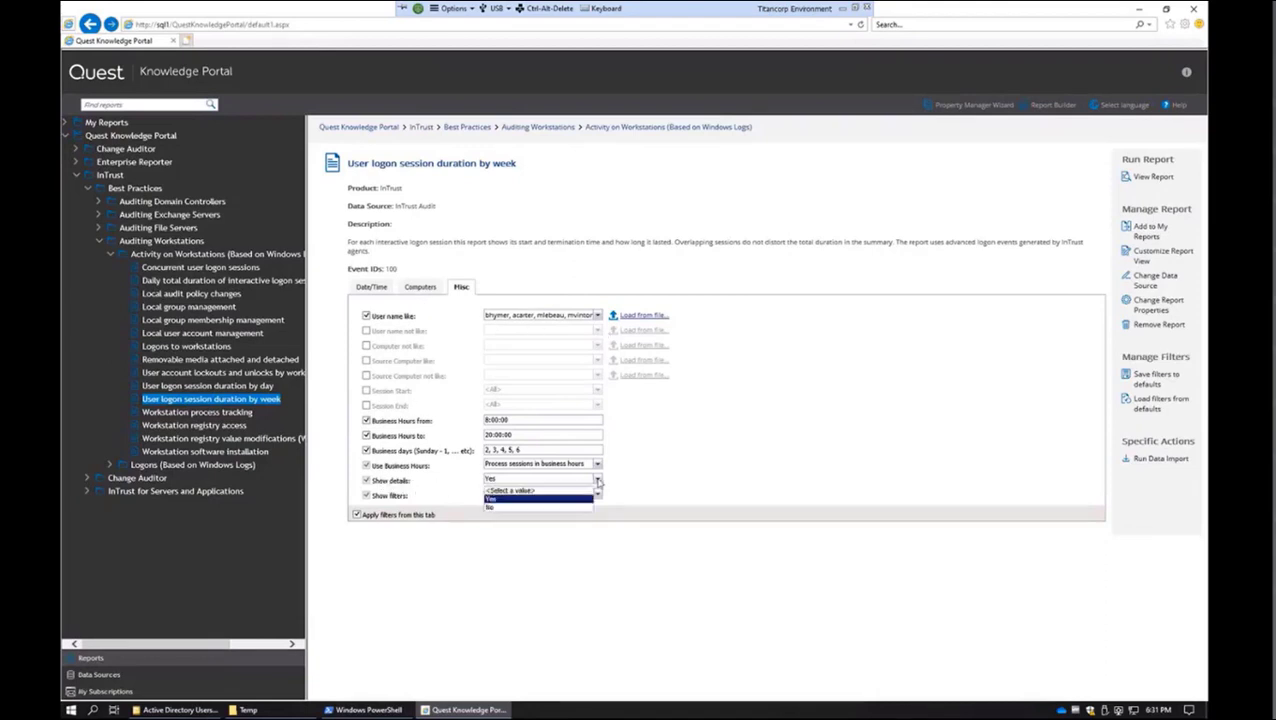
{"action": "left_click", "coordinate": [516, 506]}
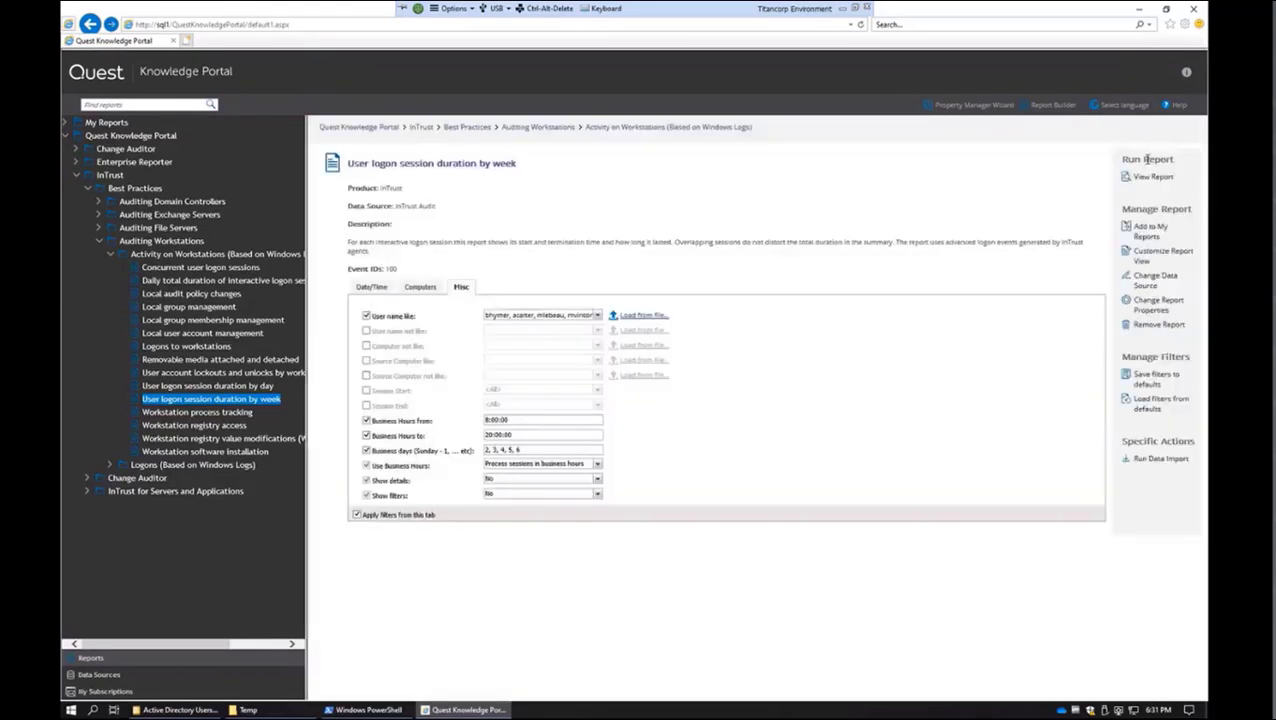
{"action": "left_click", "coordinate": [1150, 177]}
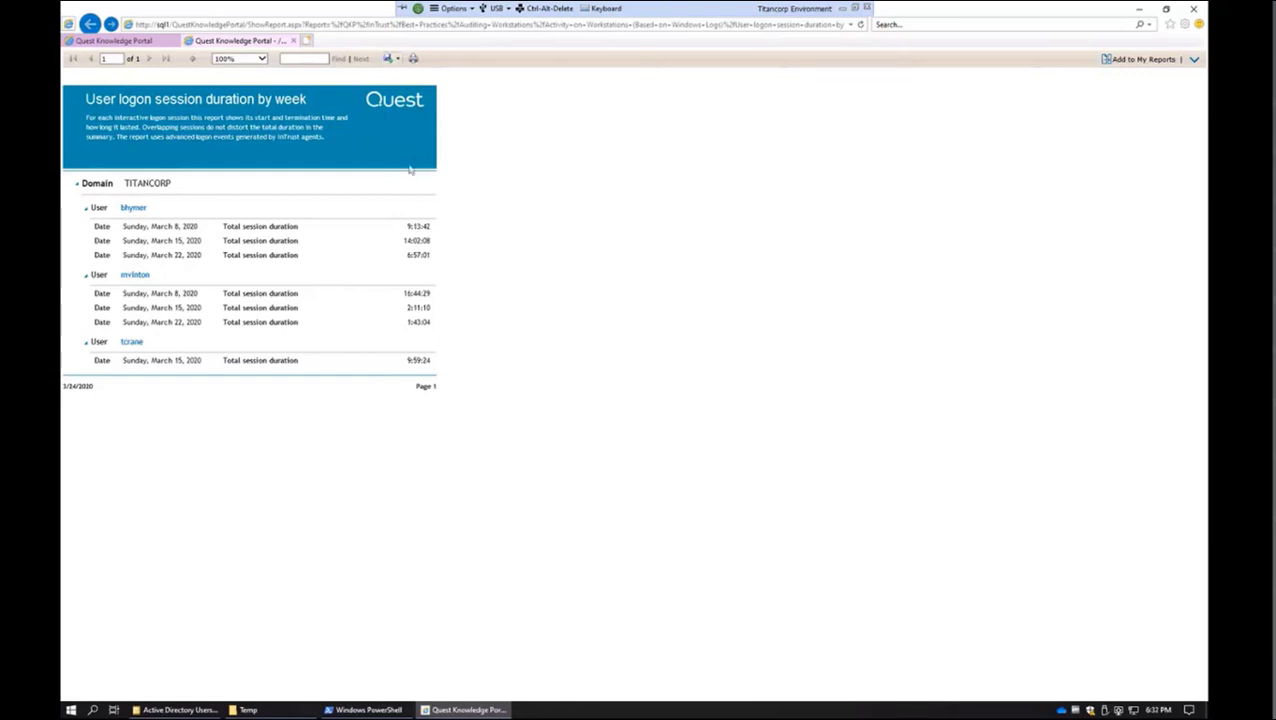
- Export the report in CSV (comma delimited) format and open the exported file in Excel
{"action": "left_click", "coordinate": [391, 60]}
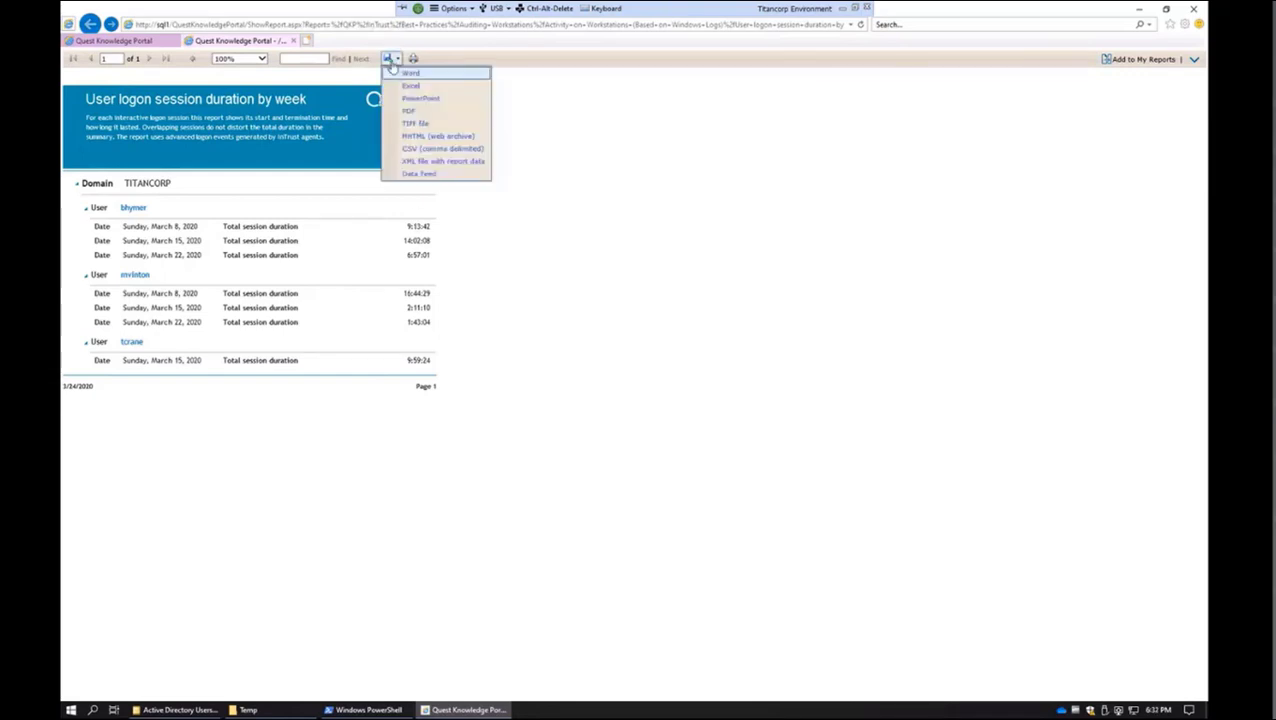
{"action": "left_click", "coordinate": [438, 149]}
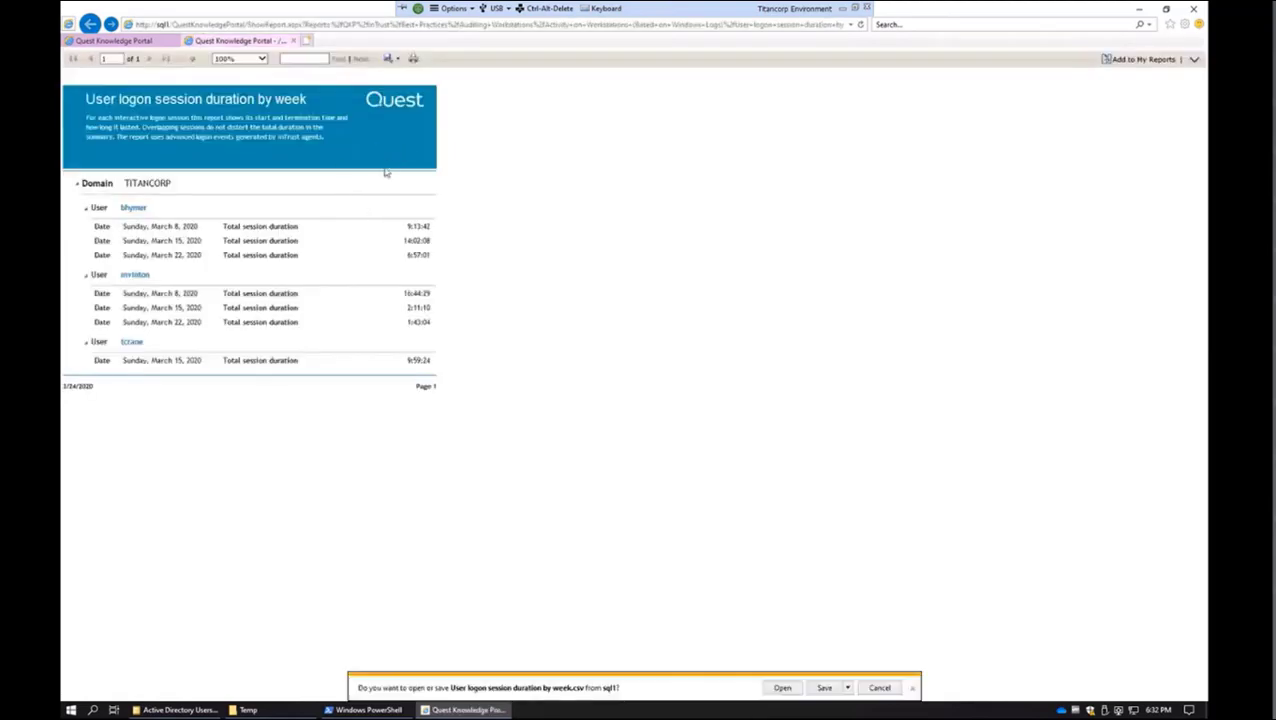
{"action": "left_click", "coordinate": [782, 689]}
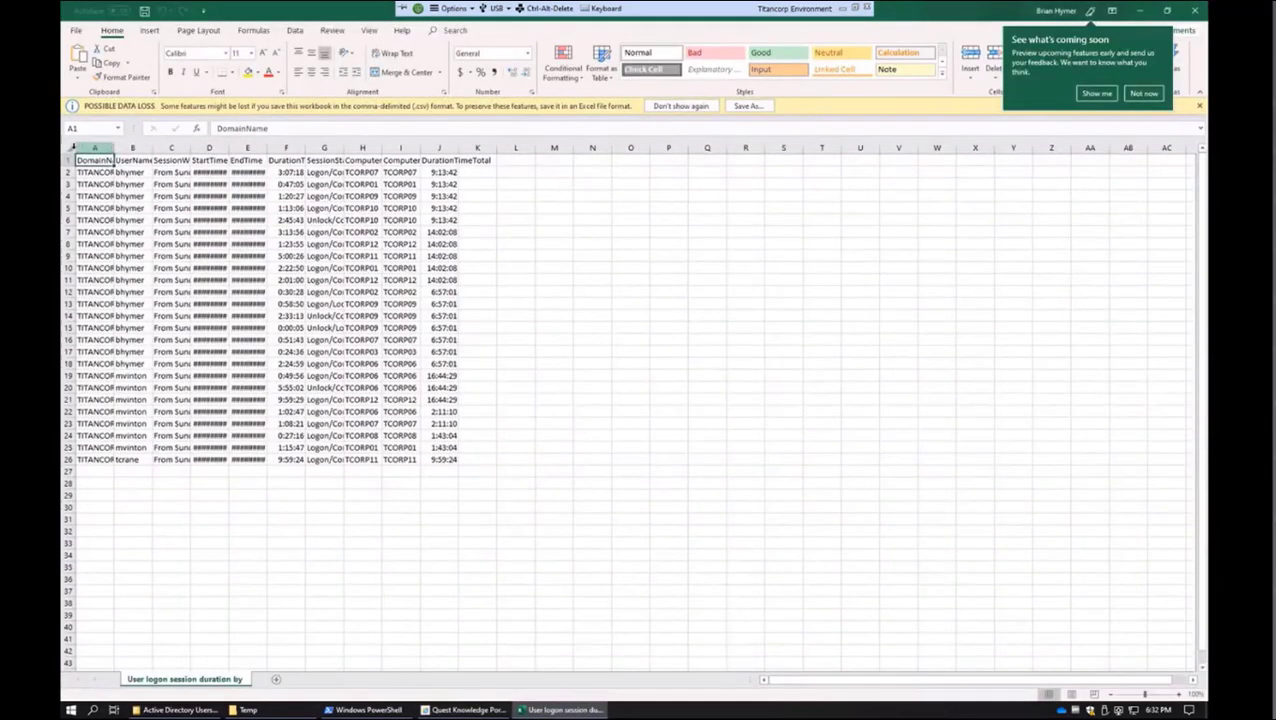
- Autofit the width of all columns in the exported worksheet
{"action": "left_click", "coordinate": [70, 148]}
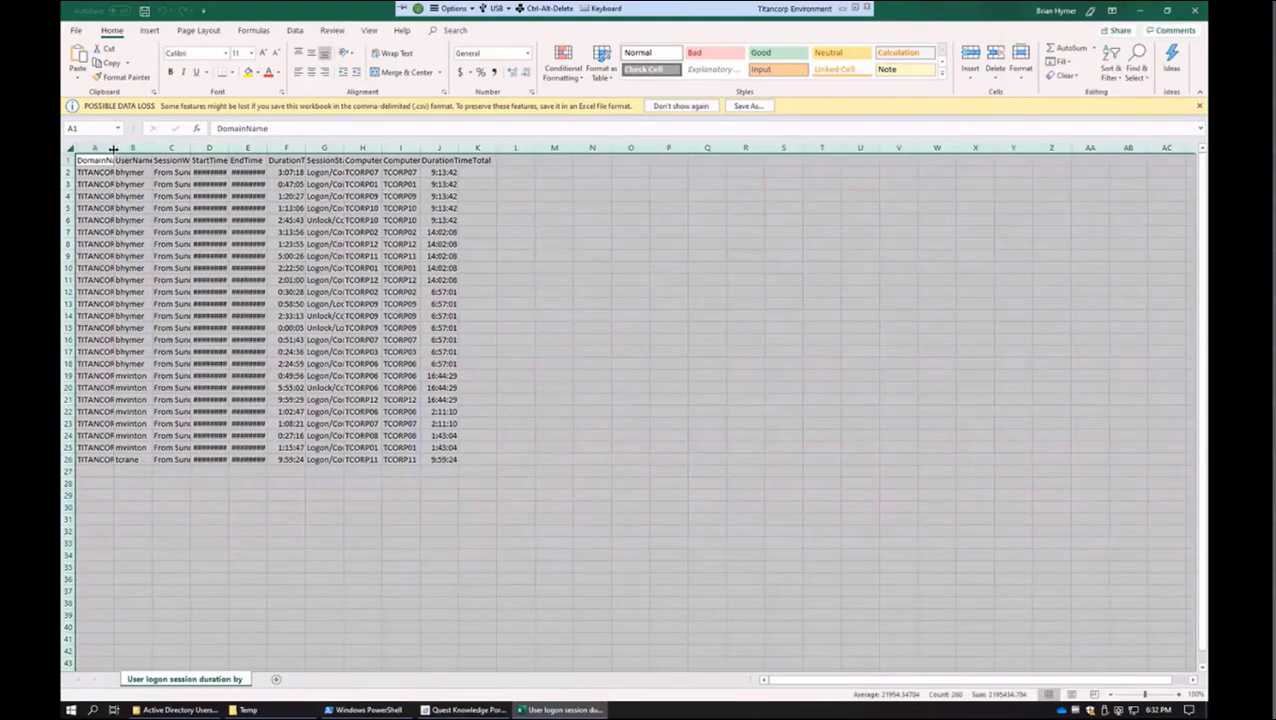
{"action": "double_click", "coordinate": [113, 148]}
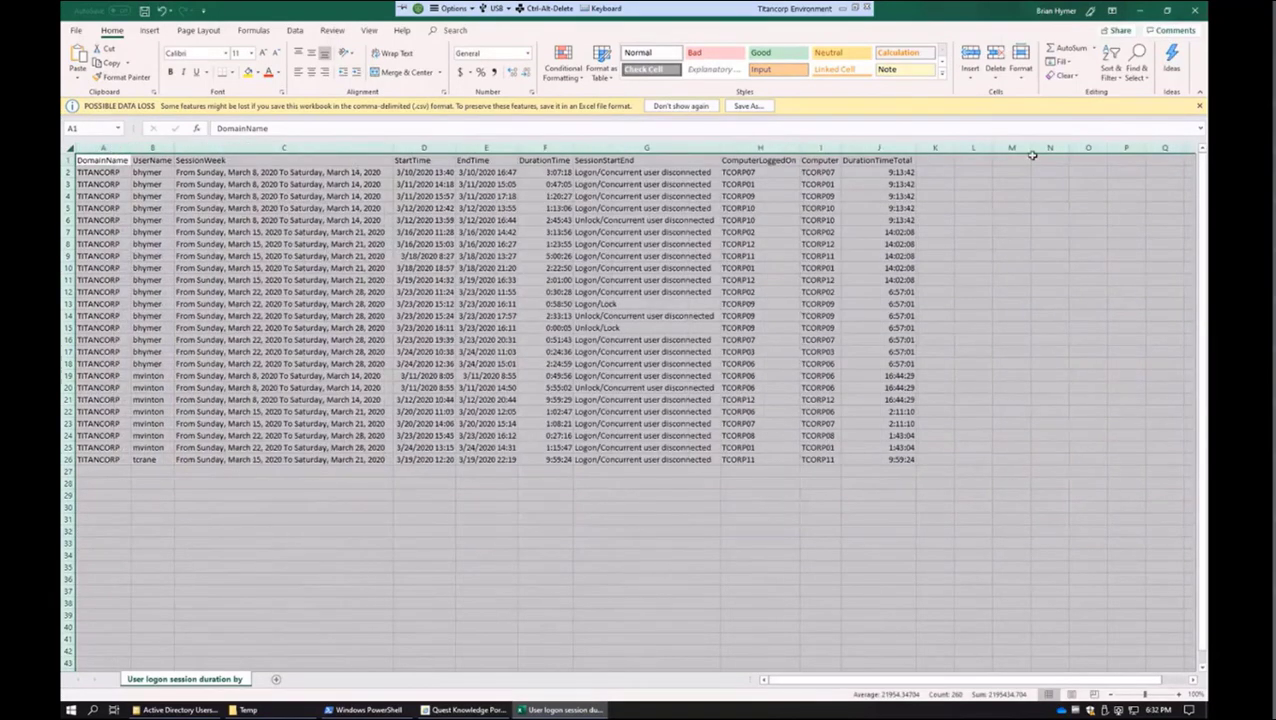
- Add filters to the header row and show only rows whose DurationTimeTotal is less than 08:00:00
{"action": "left_click", "coordinate": [892, 165]}
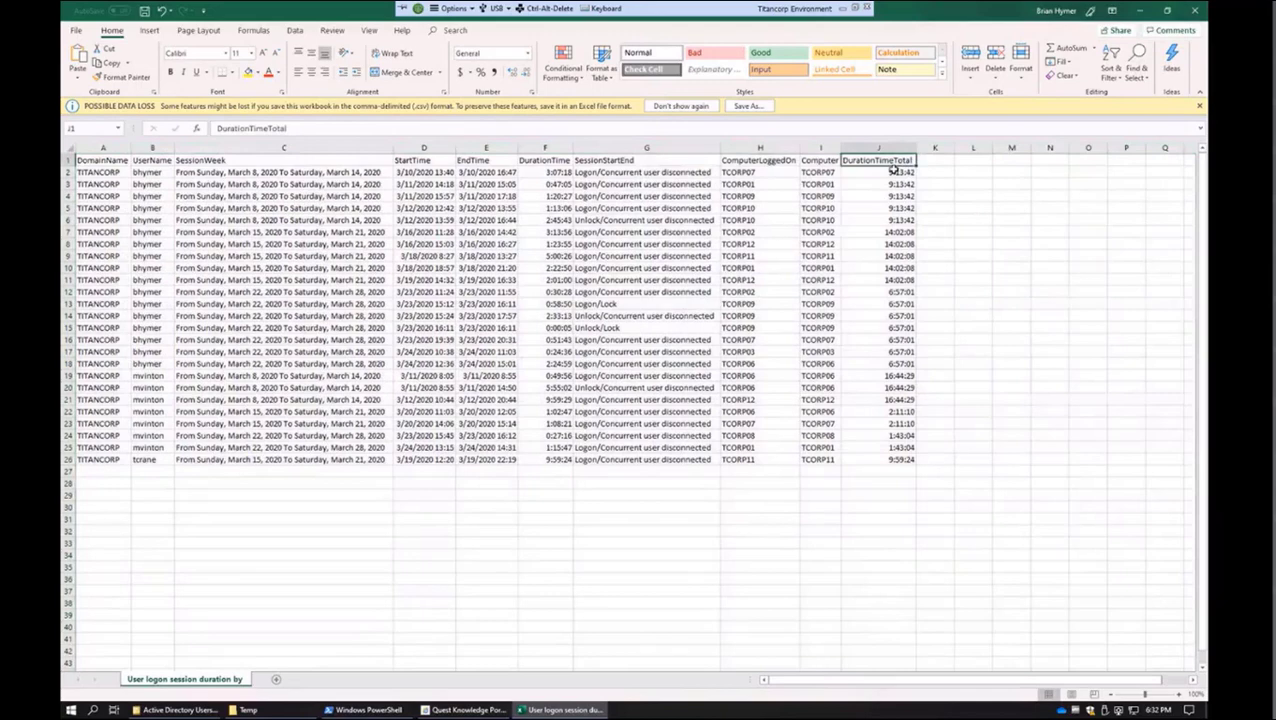
{"action": "left_click", "coordinate": [295, 30]}
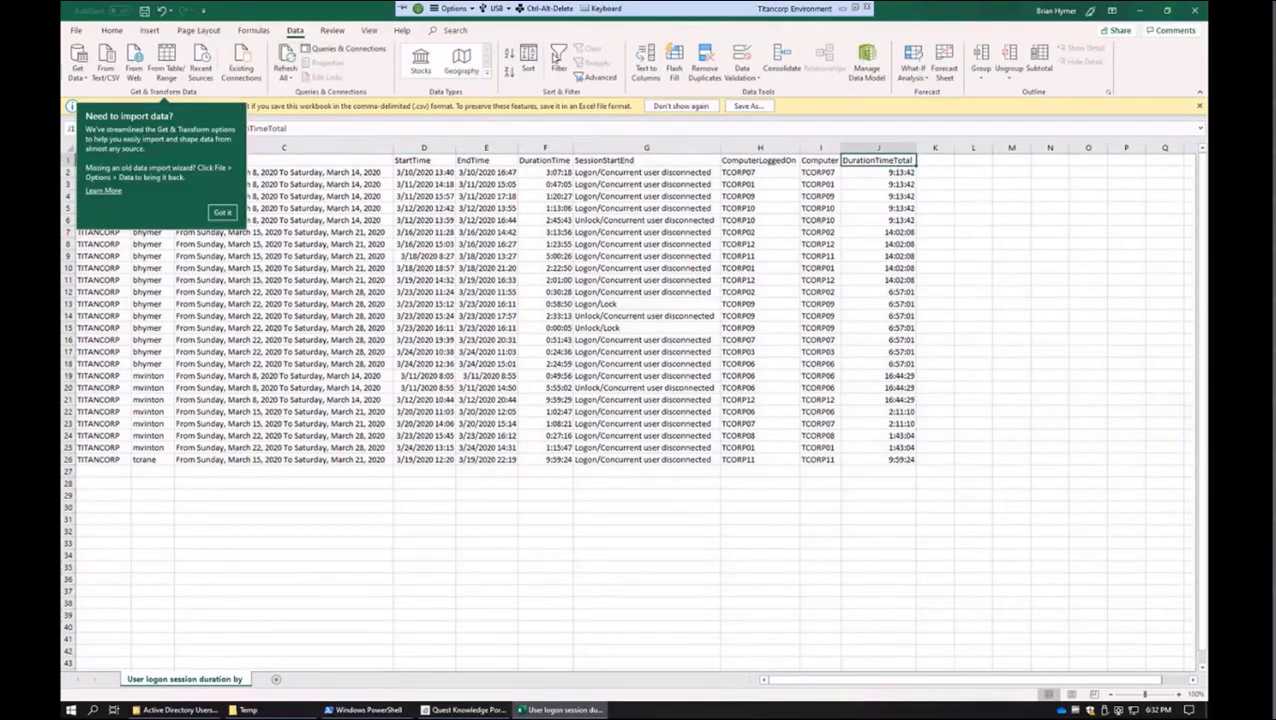
{"action": "left_click", "coordinate": [560, 65]}
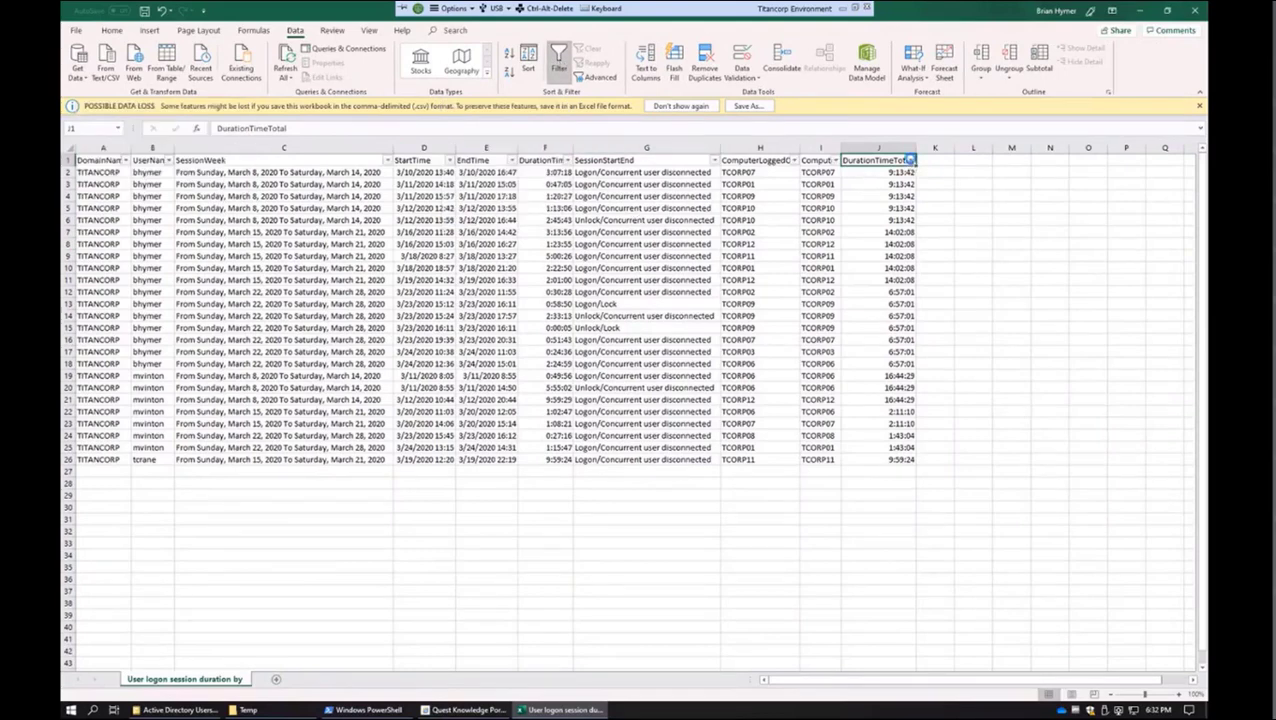
{"action": "left_click", "coordinate": [910, 161]}
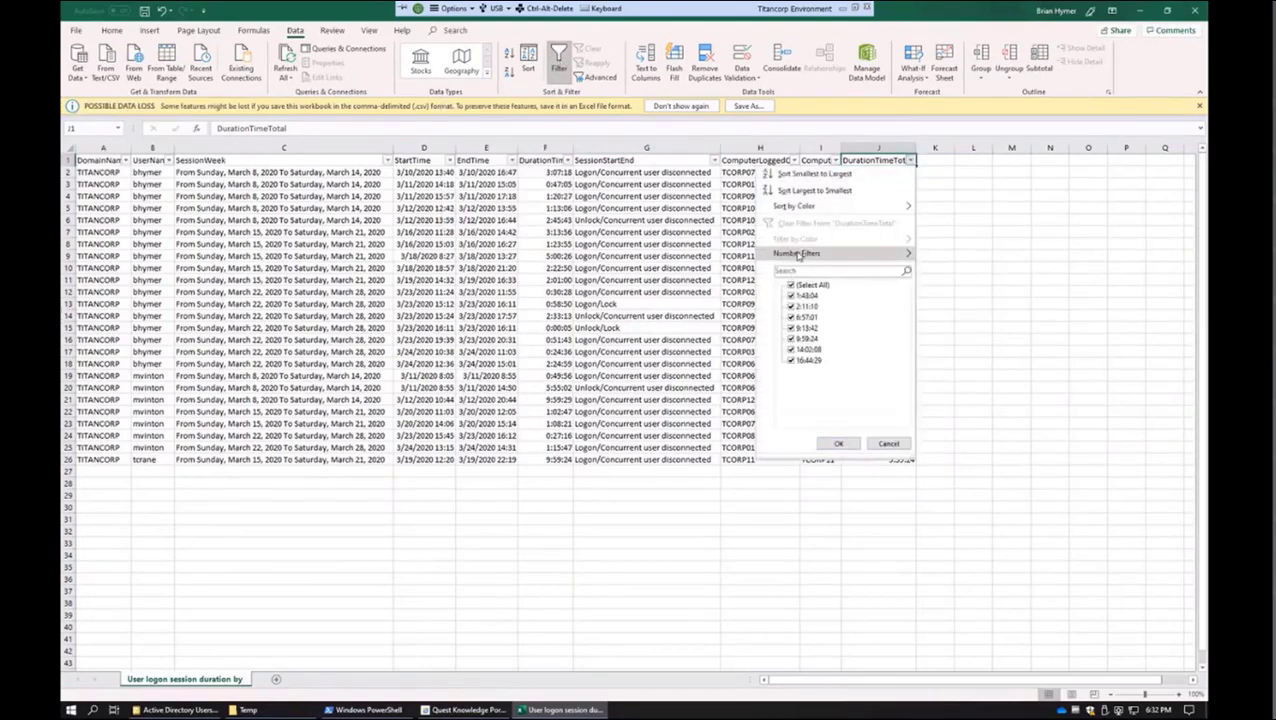
{"action": "mouse_move", "coordinate": [800, 254]}
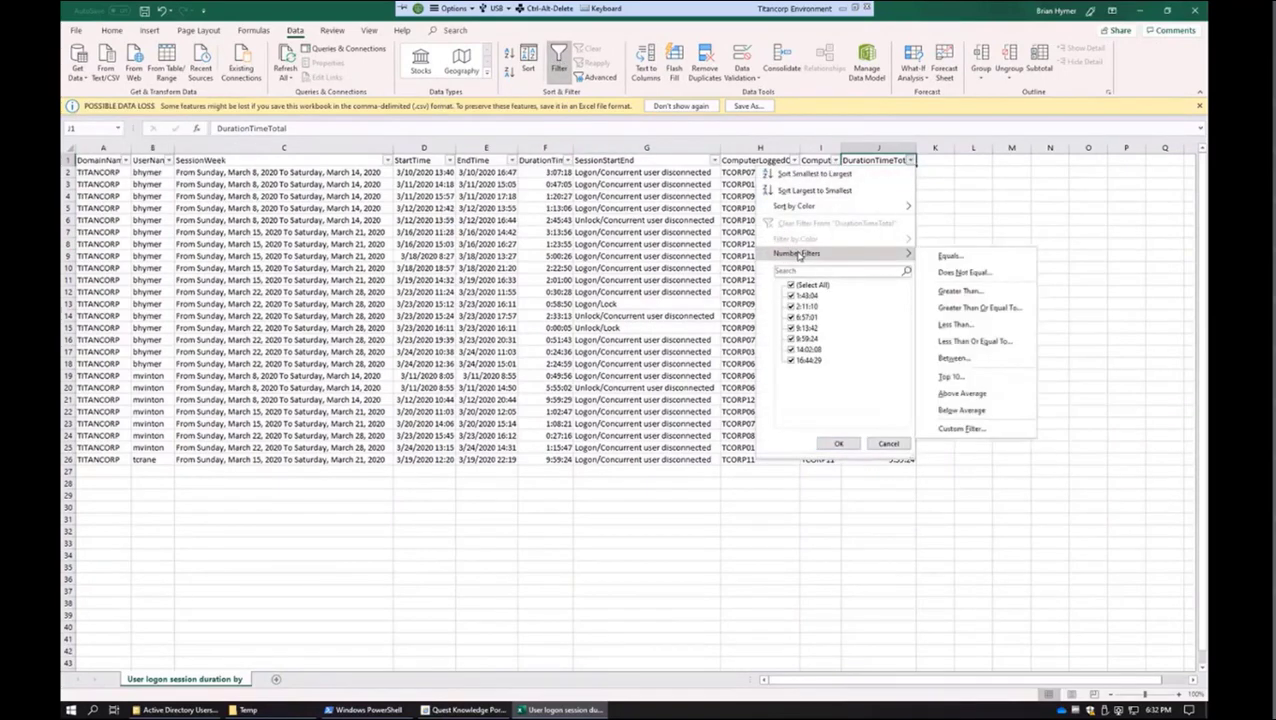
{"action": "left_click", "coordinate": [953, 326]}
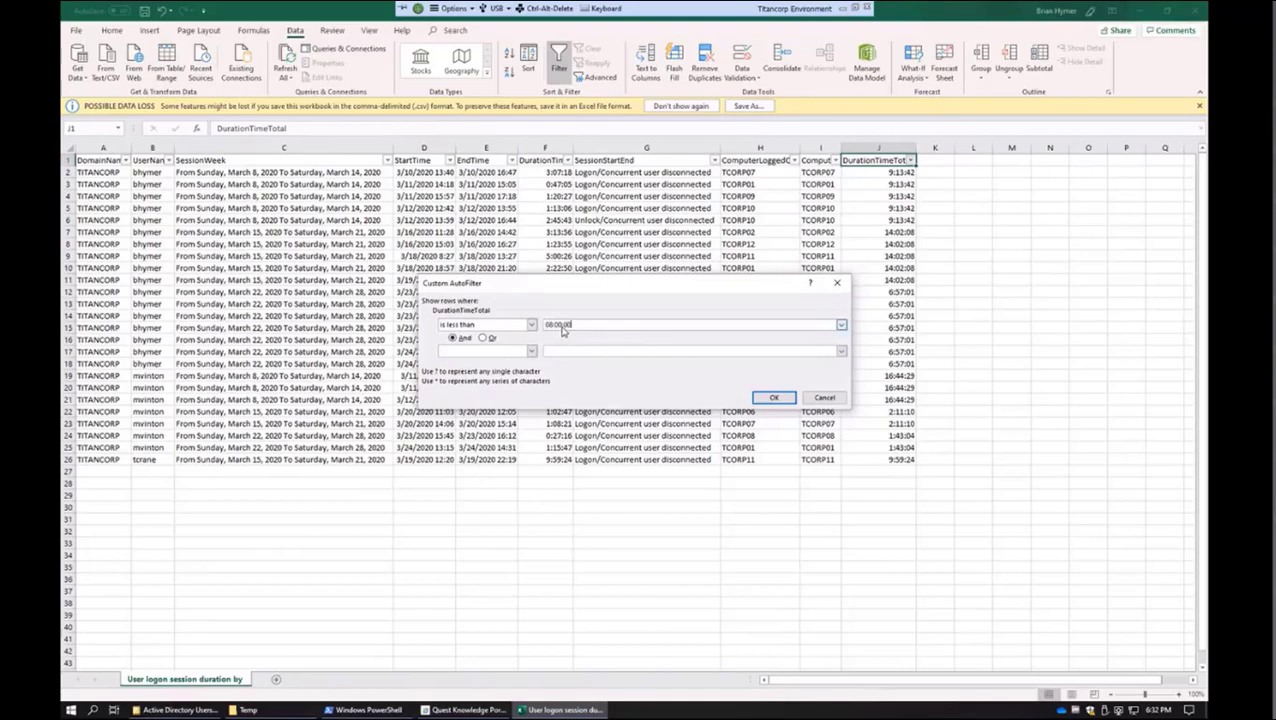
{"action": "left_click", "coordinate": [774, 398]}
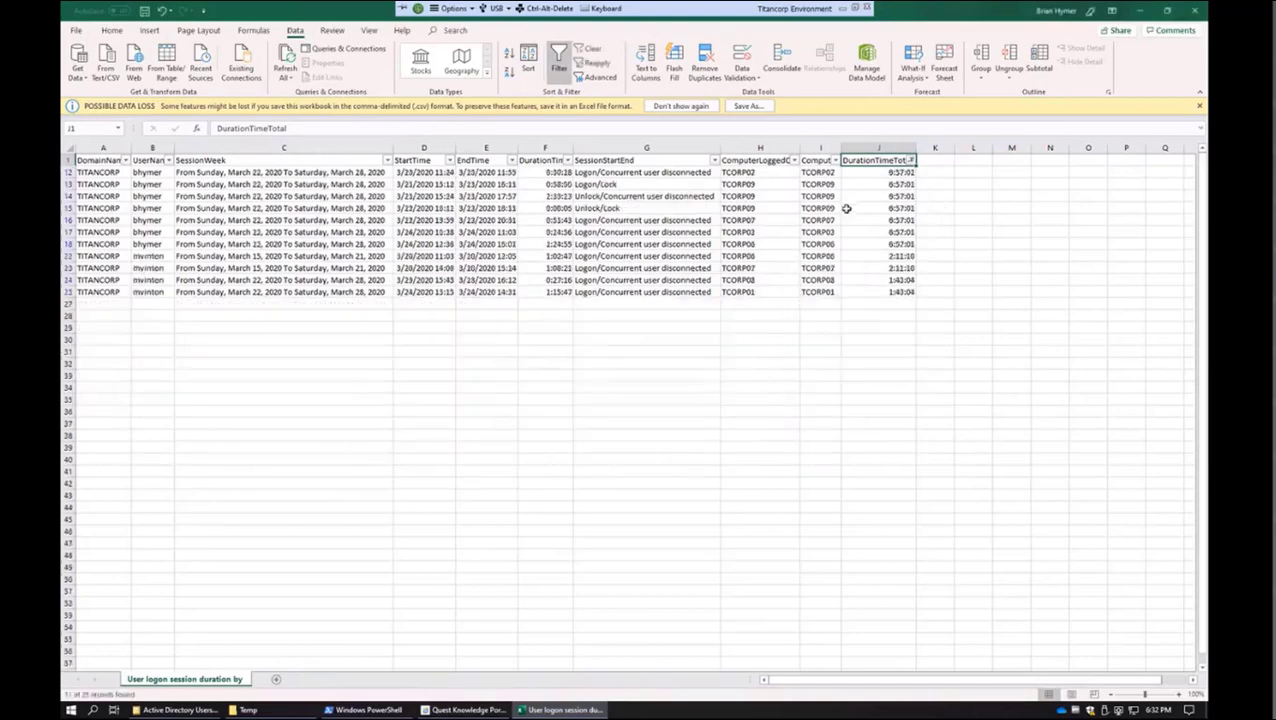